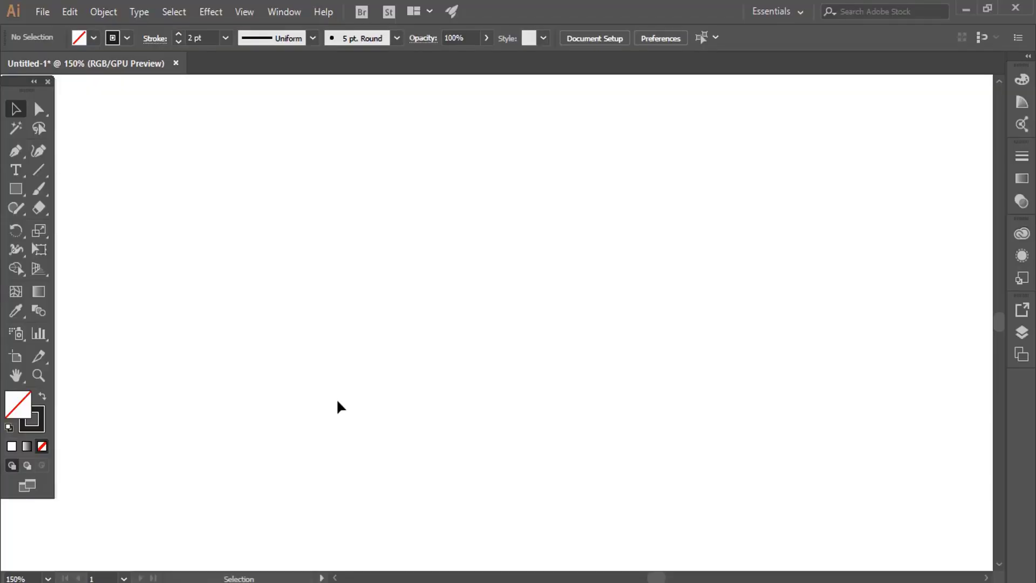
# Step: Draw an unfilled rectangle with a 2 pt stroke near the middle of the artboard
pyautogui.moveTo(41, 234); pyautogui.dragTo(66, 234)
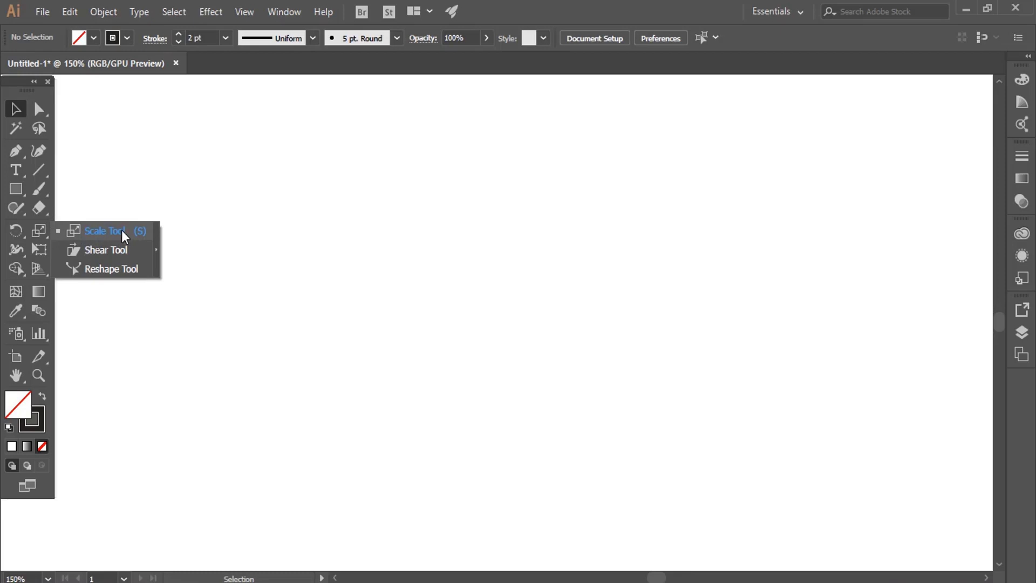
pyautogui.moveTo(16, 188); pyautogui.dragTo(105, 190)
pyautogui.moveTo(359, 249)
pyautogui.mouseDown()
pyautogui.moveTo(479, 326)
pyautogui.moveTo(537, 393)
pyautogui.mouseUp()
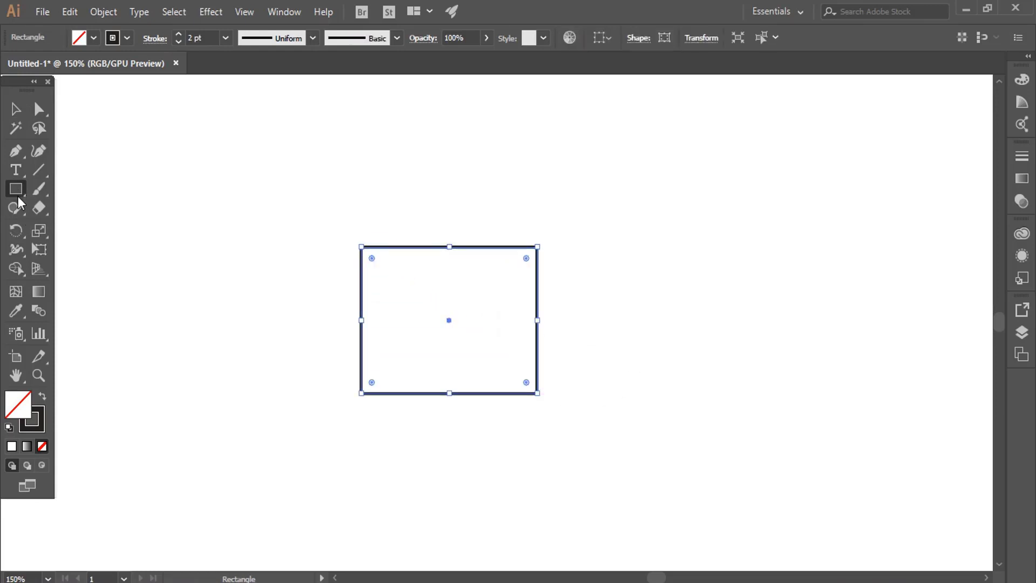
# Step: Scale the rectangle repeatedly about its centre, making it tall, wide, narrow and finally long and flat
pyautogui.moveTo(34, 228); pyautogui.dragTo(107, 232)
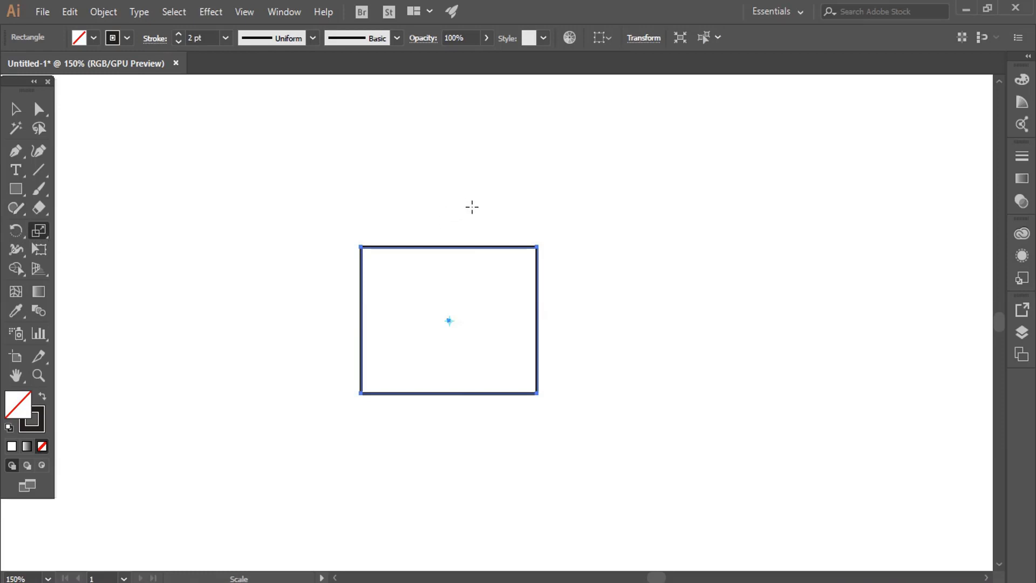
pyautogui.click(448, 320)
pyautogui.moveTo(537, 247); pyautogui.dragTo(538, 133)
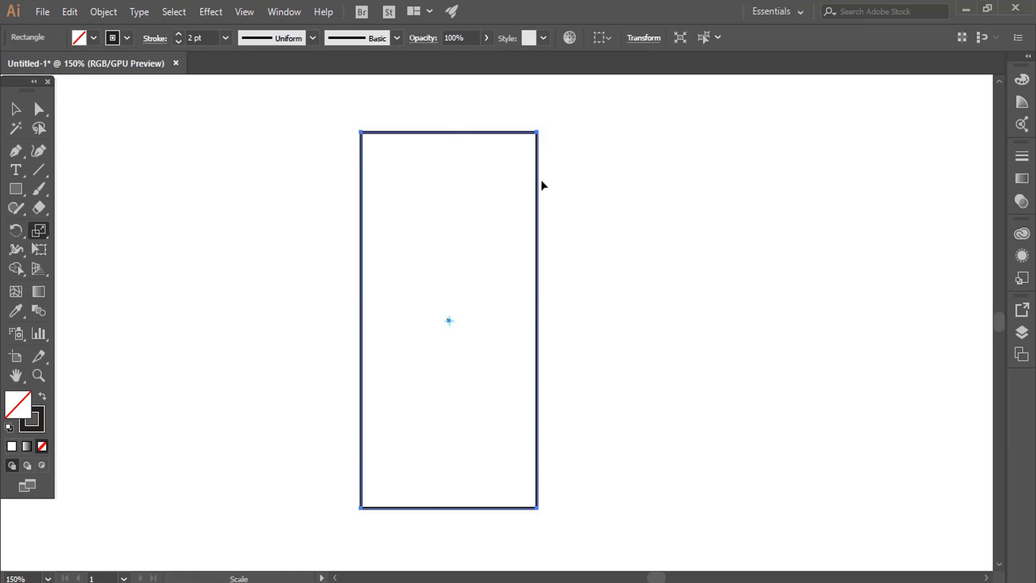
pyautogui.moveTo(538, 134); pyautogui.dragTo(633, 256)
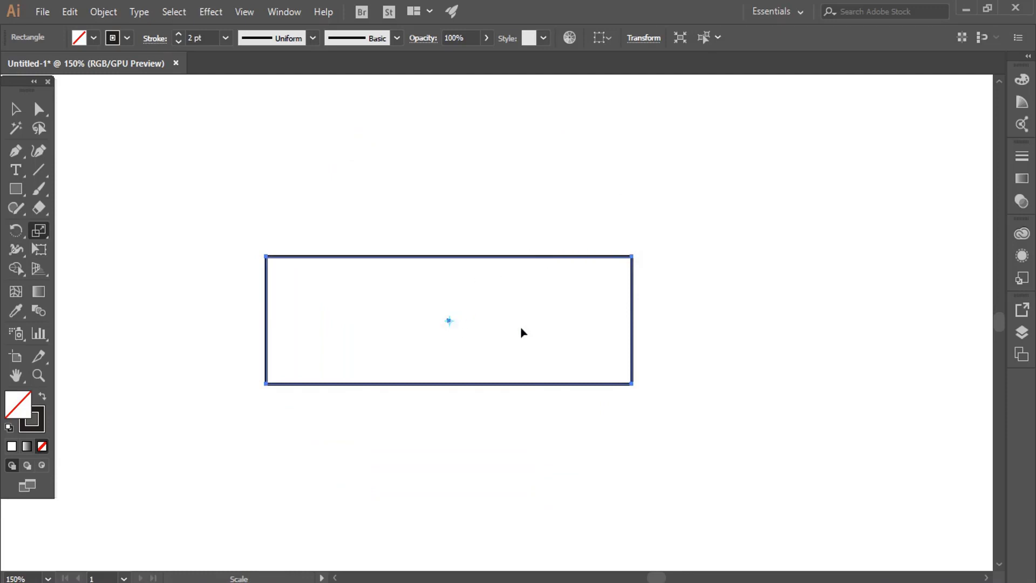
pyautogui.moveTo(633, 257); pyautogui.dragTo(475, 222)
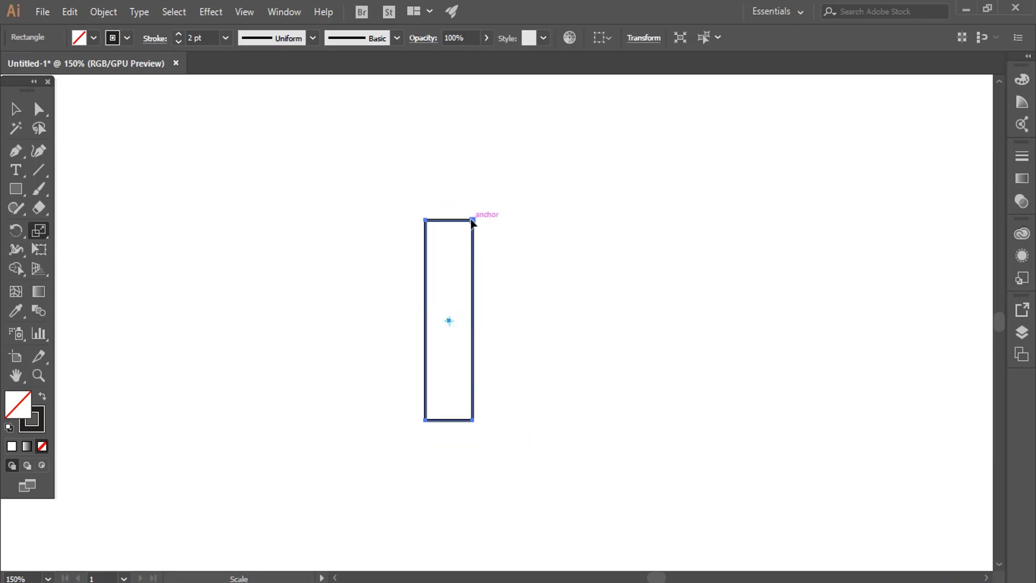
pyautogui.moveTo(474, 220); pyautogui.dragTo(674, 288)
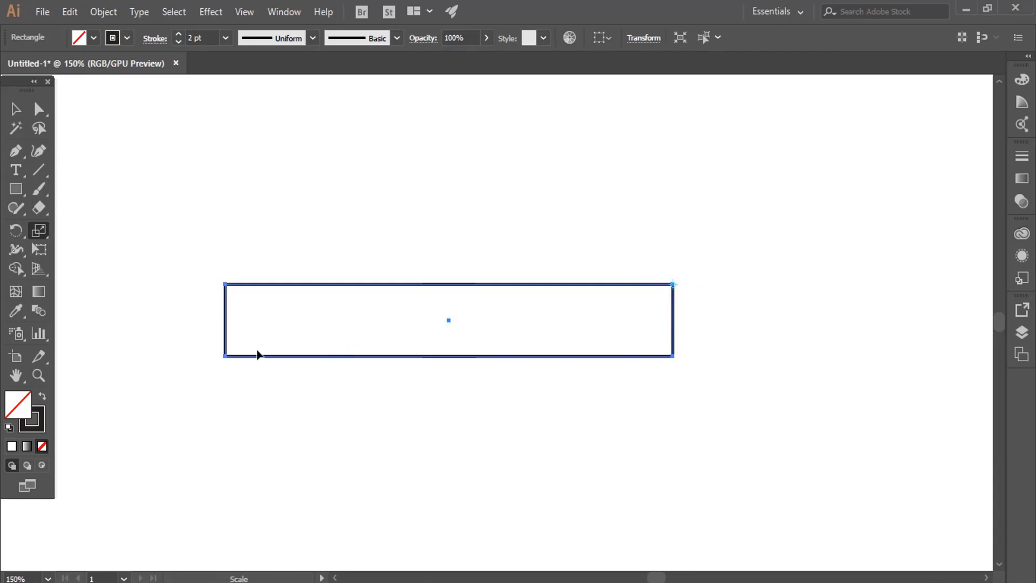
# Step: Scale the rectangle across its corner reference points, and shrink it about its centre
pyautogui.moveTo(225, 357); pyautogui.dragTo(906, 159)
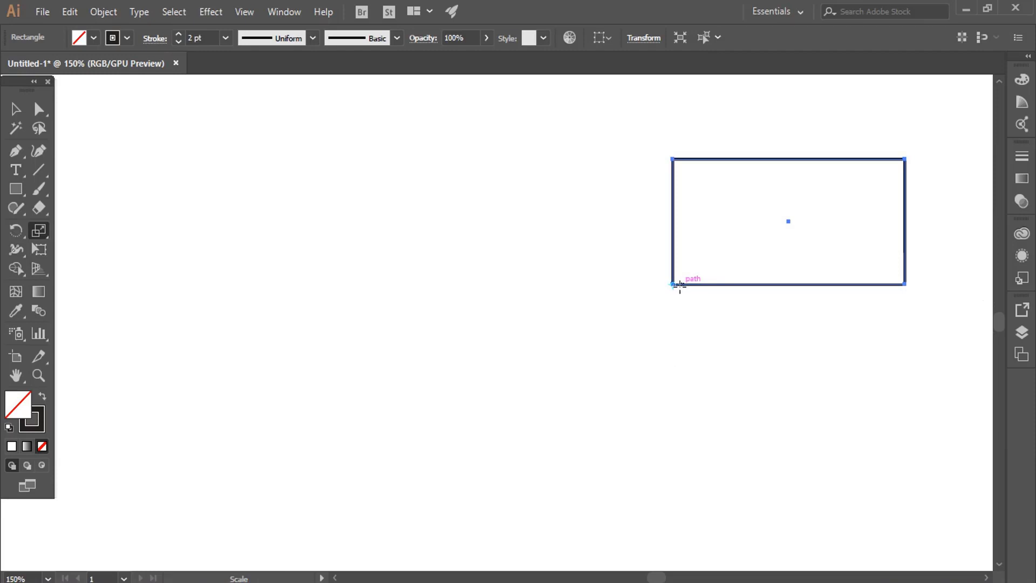
pyautogui.click(672, 159)
pyautogui.moveTo(897, 290); pyautogui.dragTo(358, 429)
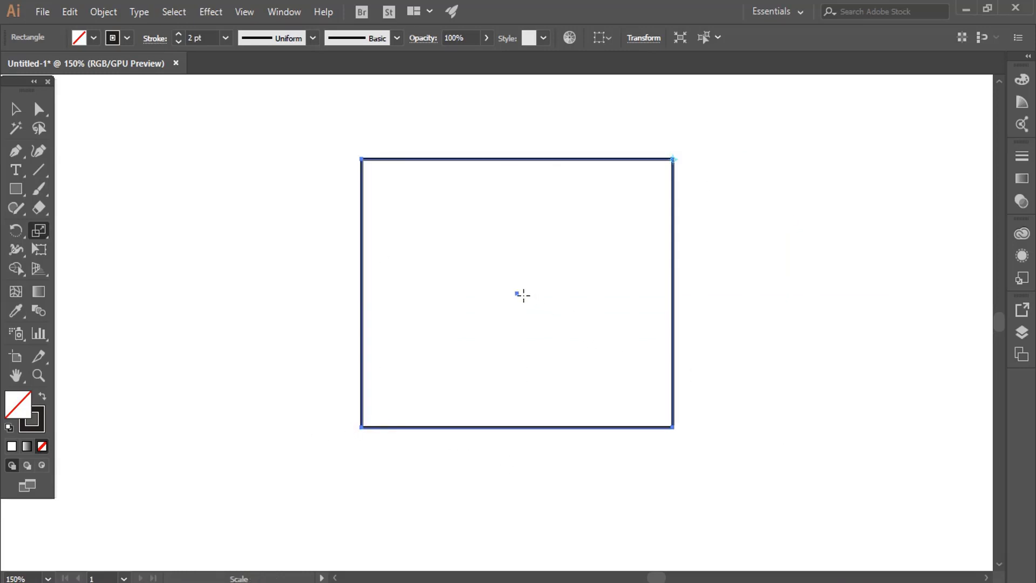
pyautogui.click(517, 293)
pyautogui.moveTo(674, 163); pyautogui.dragTo(619, 200)
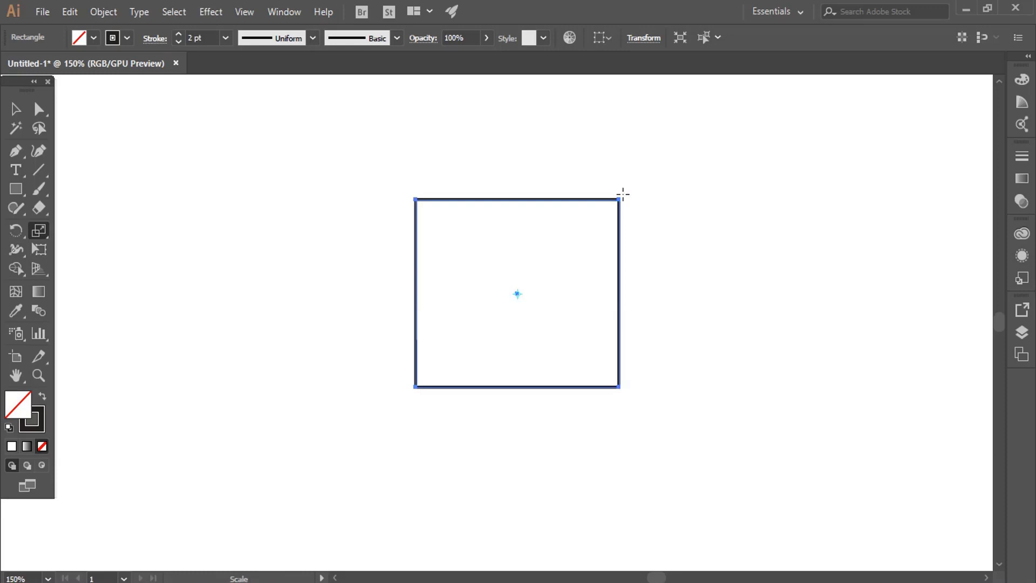
# Step: Shear the rectangle back and forth with the Shear tool, ending with a parallelogram whose sides slant down to the right
pyautogui.click(39, 227)
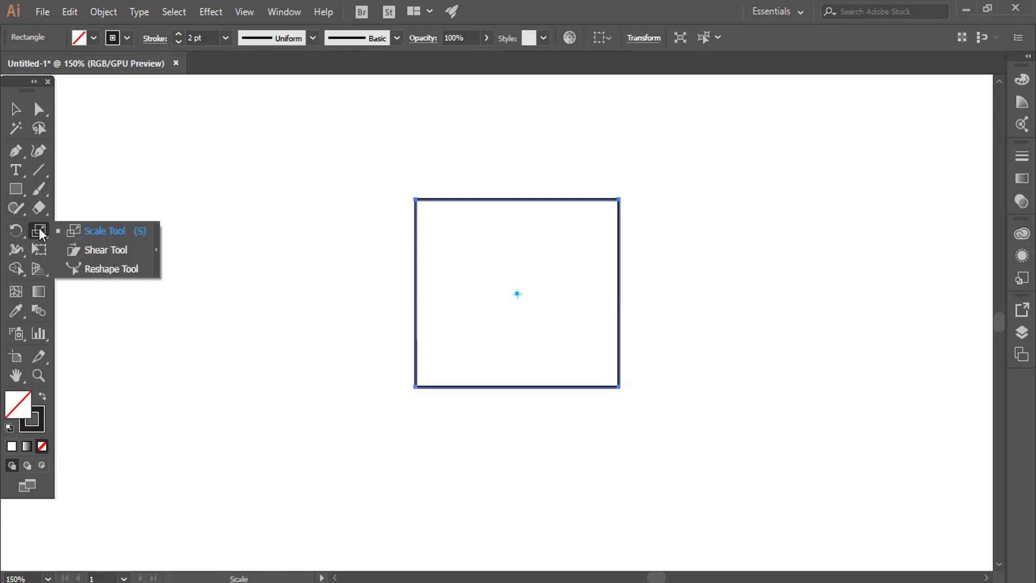
pyautogui.click(106, 250)
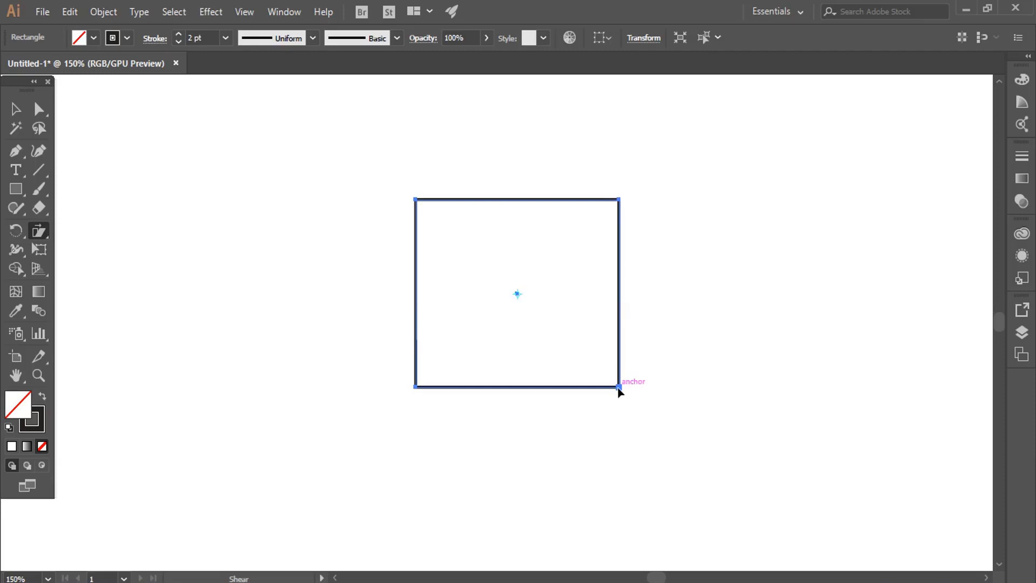
pyautogui.moveTo(619, 387); pyautogui.dragTo(689, 388)
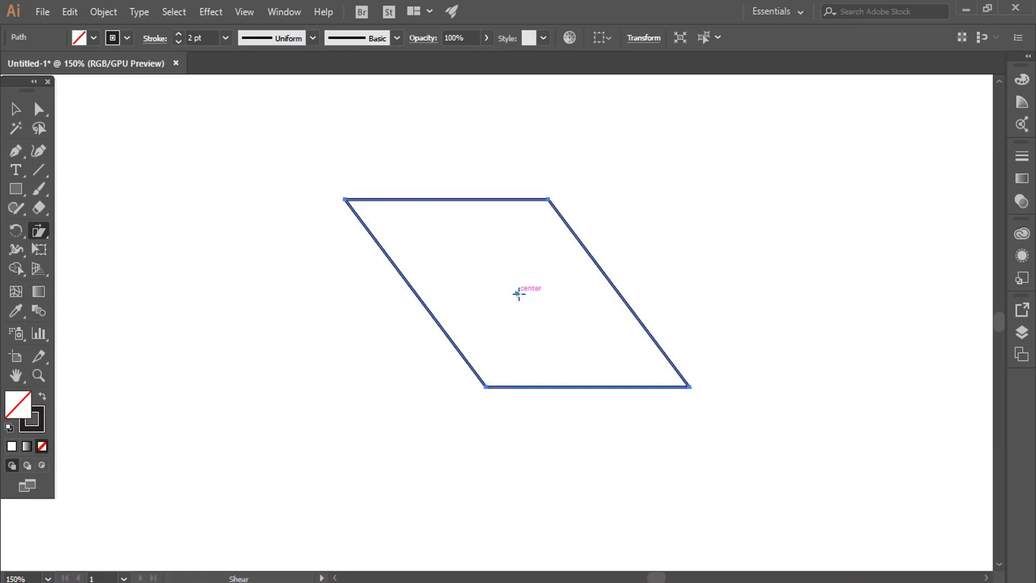
pyautogui.moveTo(689, 387); pyautogui.dragTo(526, 397)
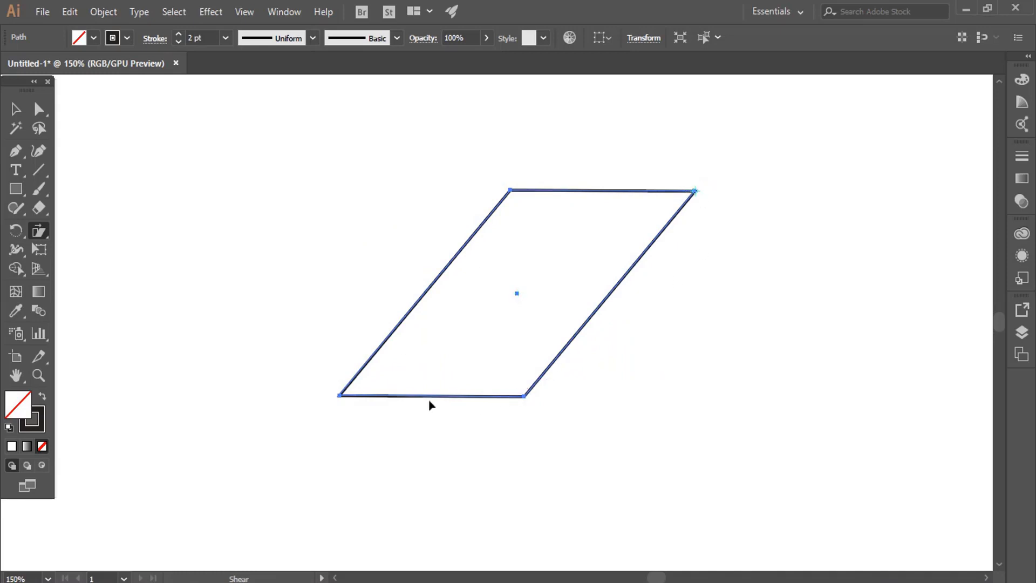
pyautogui.moveTo(348, 398)
pyautogui.mouseDown()
pyautogui.moveTo(481, 361)
pyautogui.moveTo(597, 306)
pyautogui.moveTo(466, 371)
pyautogui.moveTo(338, 371)
pyautogui.moveTo(338, 398)
pyautogui.mouseUp()
pyautogui.moveTo(528, 400); pyautogui.dragTo(696, 389)
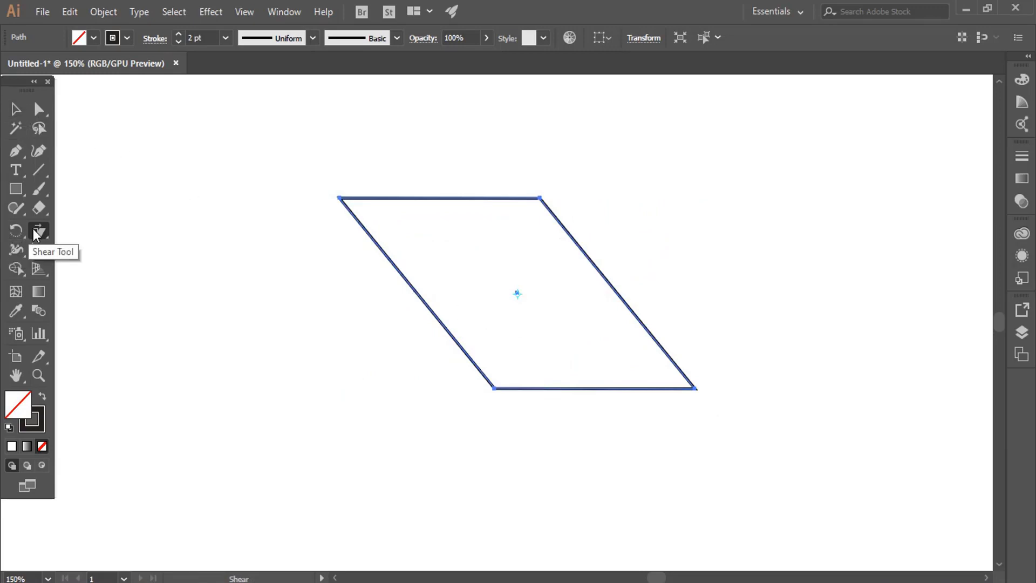
# Step: Delete the sheared parallelogram from the artboard
pyautogui.click(39, 231)
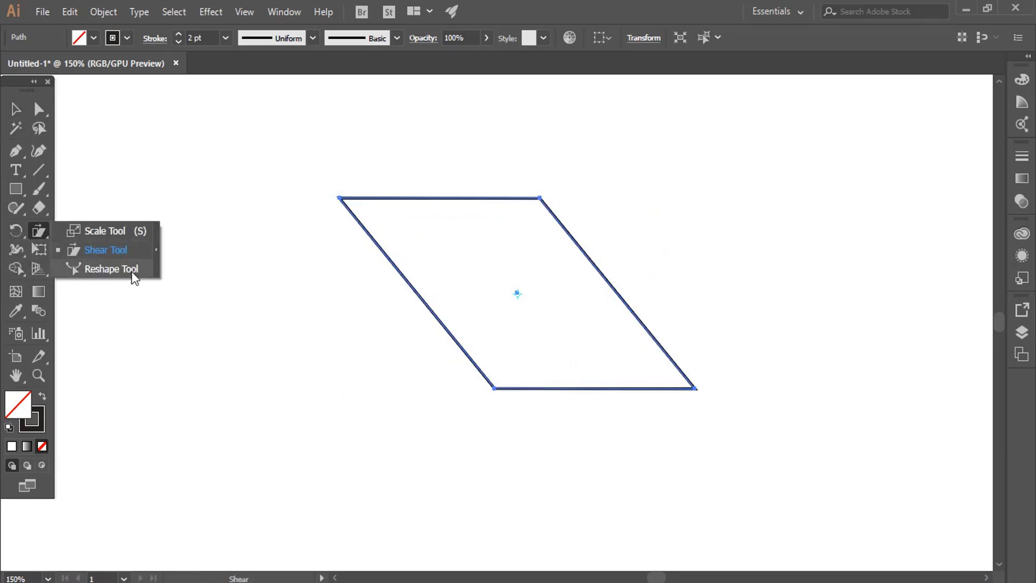
pyautogui.click(16, 109)
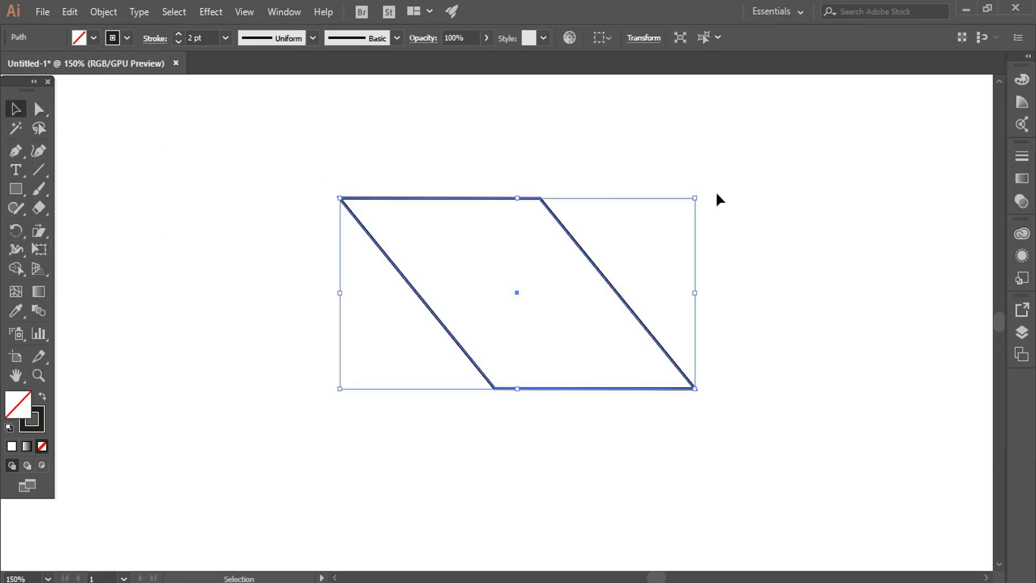
pyautogui.press('Delete')
# Step: Draw an open S-shaped curve through three points with the Pen tool and move it slightly to the left
pyautogui.click(16, 154)
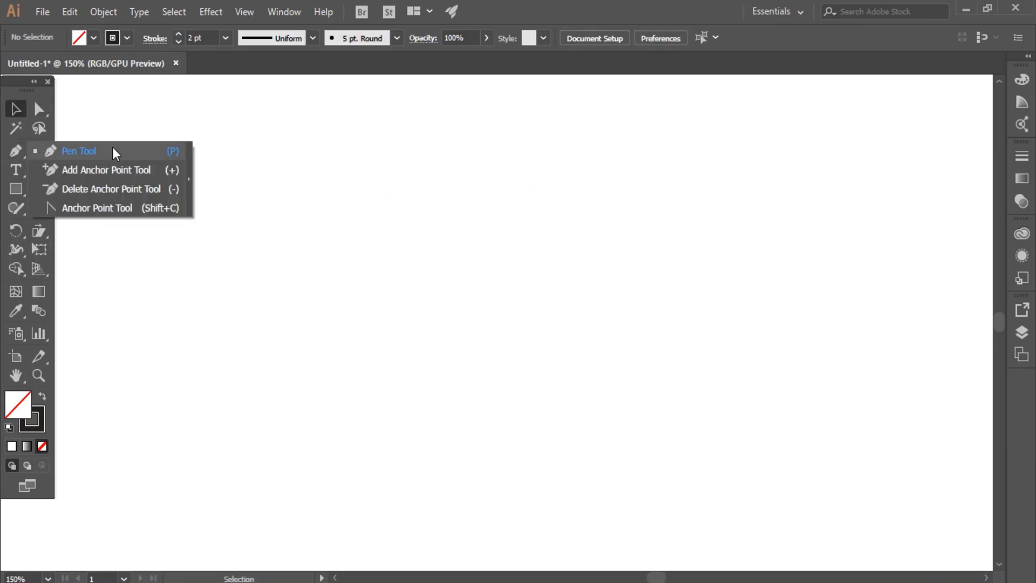
pyautogui.click(116, 151)
pyautogui.click(378, 187)
pyautogui.moveTo(448, 270); pyautogui.dragTo(532, 297)
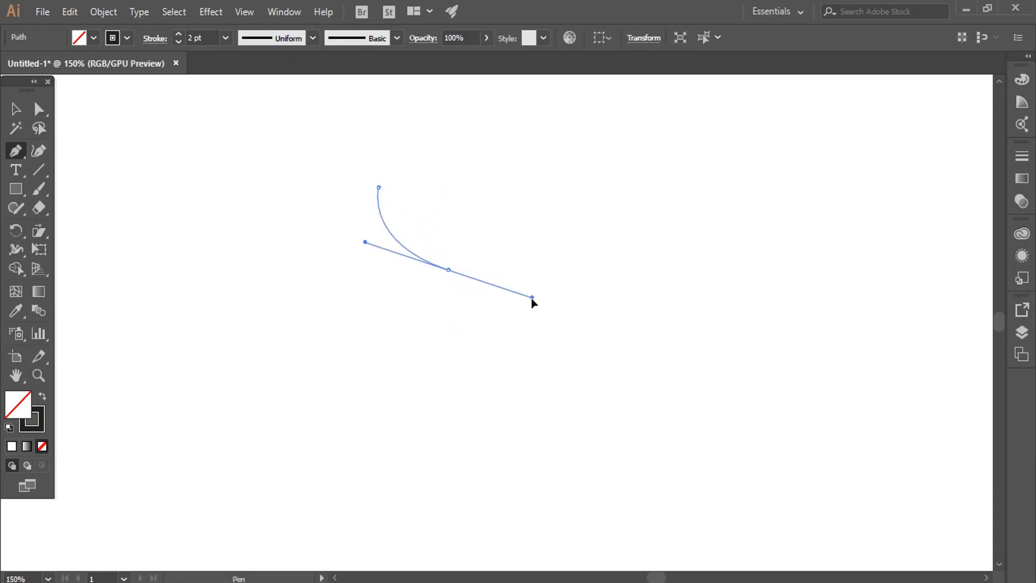
pyautogui.moveTo(532, 387); pyautogui.dragTo(532, 393)
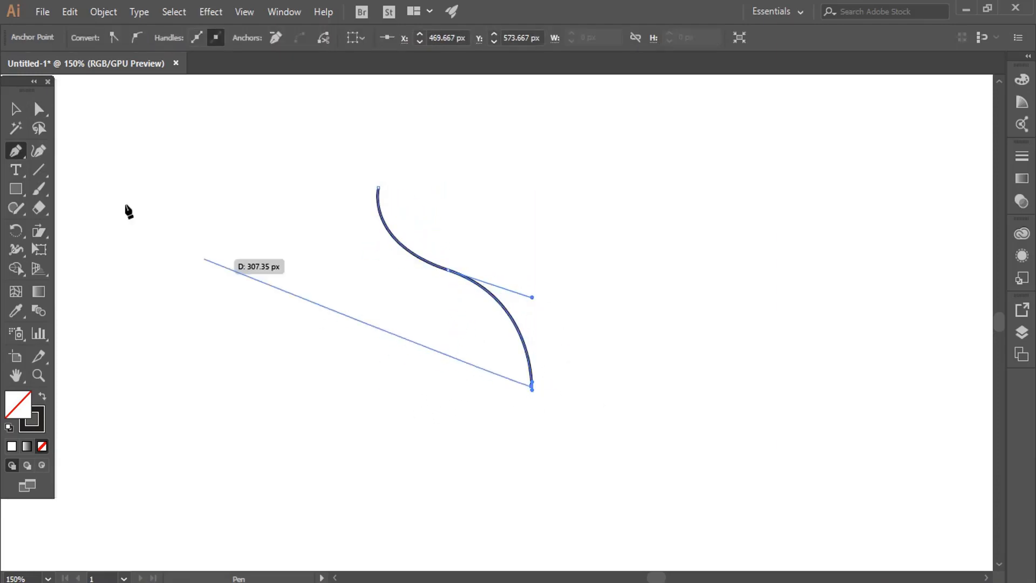
pyautogui.click(15, 109)
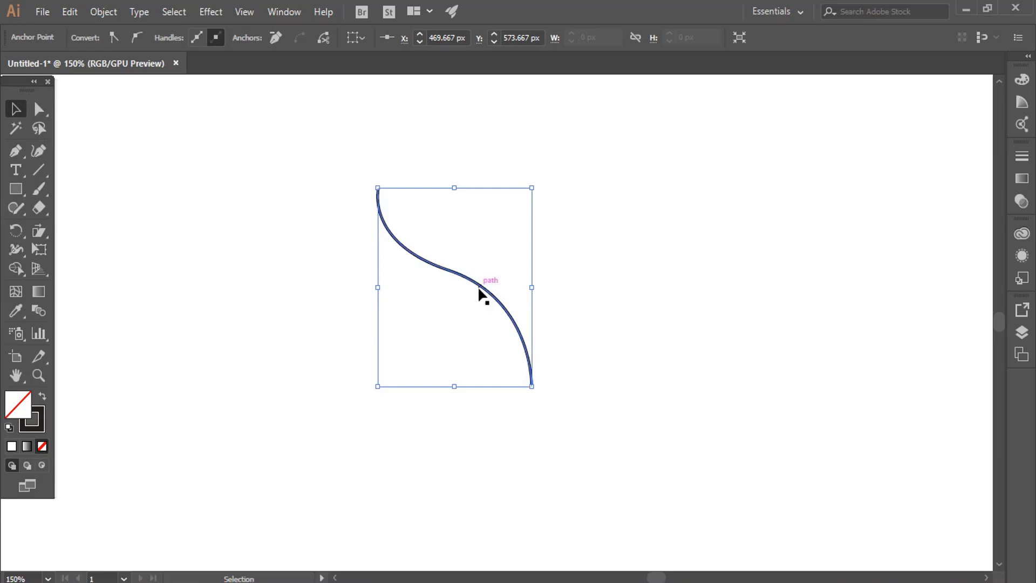
pyautogui.moveTo(478, 286); pyautogui.dragTo(446, 292)
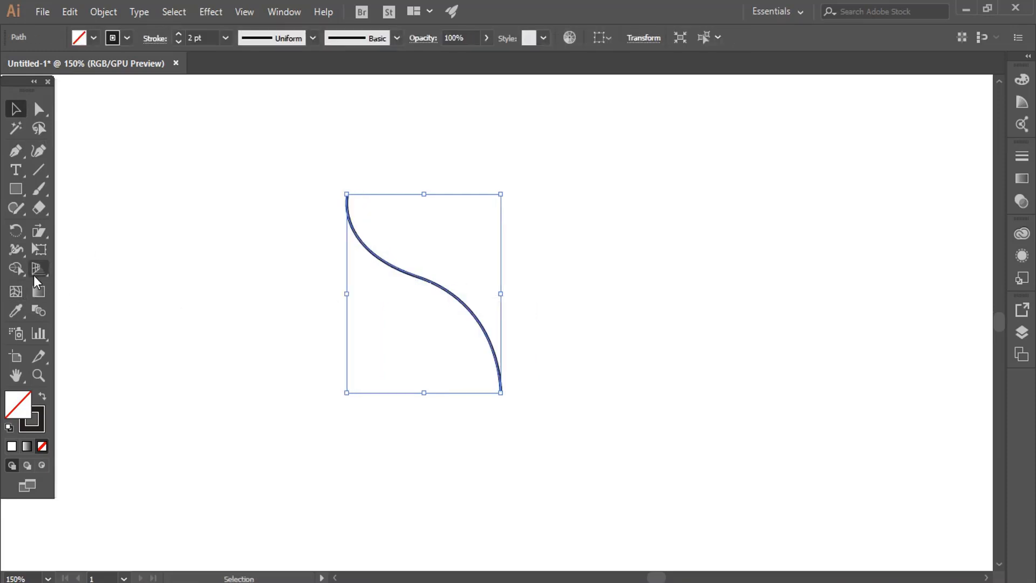
# Step: Reshape the curve with the Reshape tool, pulling its upper bend downward and its lower bend upward
pyautogui.moveTo(41, 232); pyautogui.dragTo(97, 267)
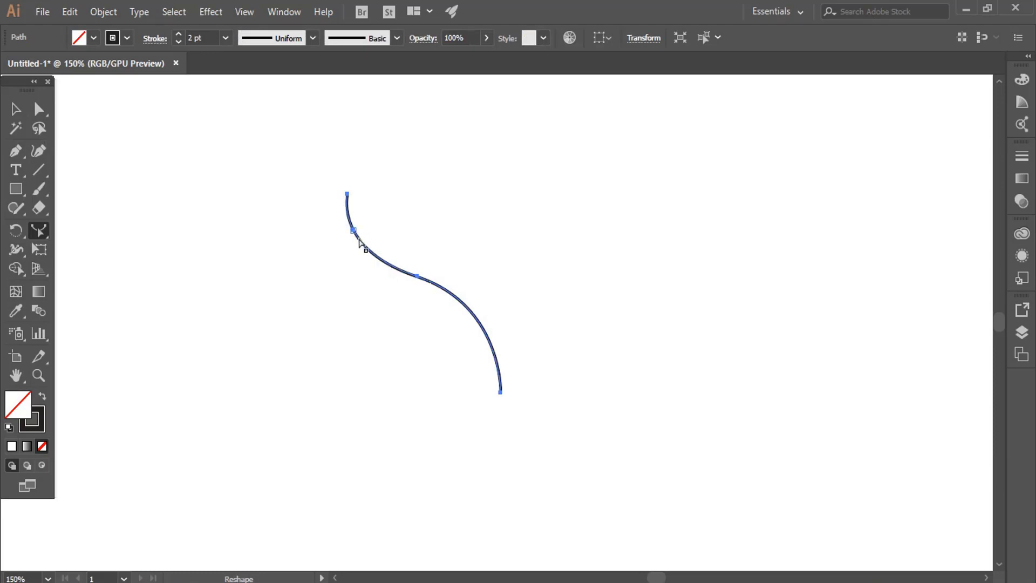
pyautogui.moveTo(357, 239); pyautogui.dragTo(349, 276)
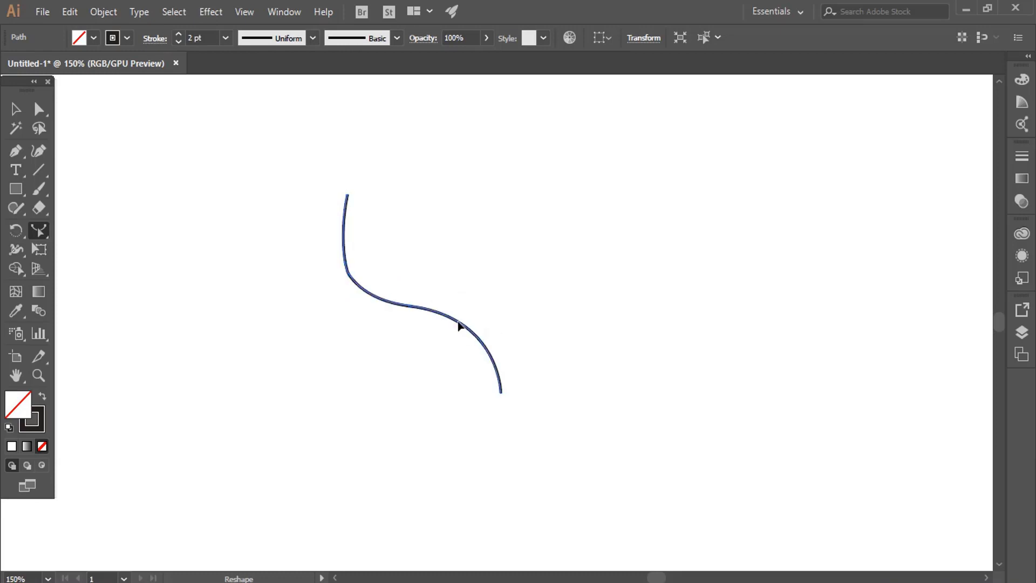
pyautogui.moveTo(463, 326); pyautogui.dragTo(476, 292)
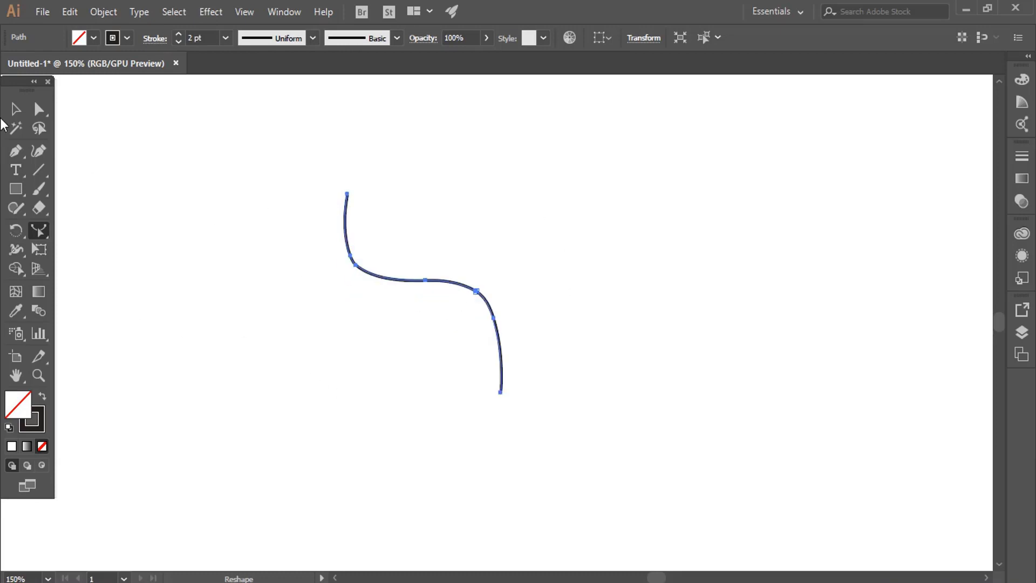
# Step: Select the whole reshaped curve and delete it
pyautogui.click(16, 109)
pyautogui.moveTo(272, 123); pyautogui.dragTo(603, 468)
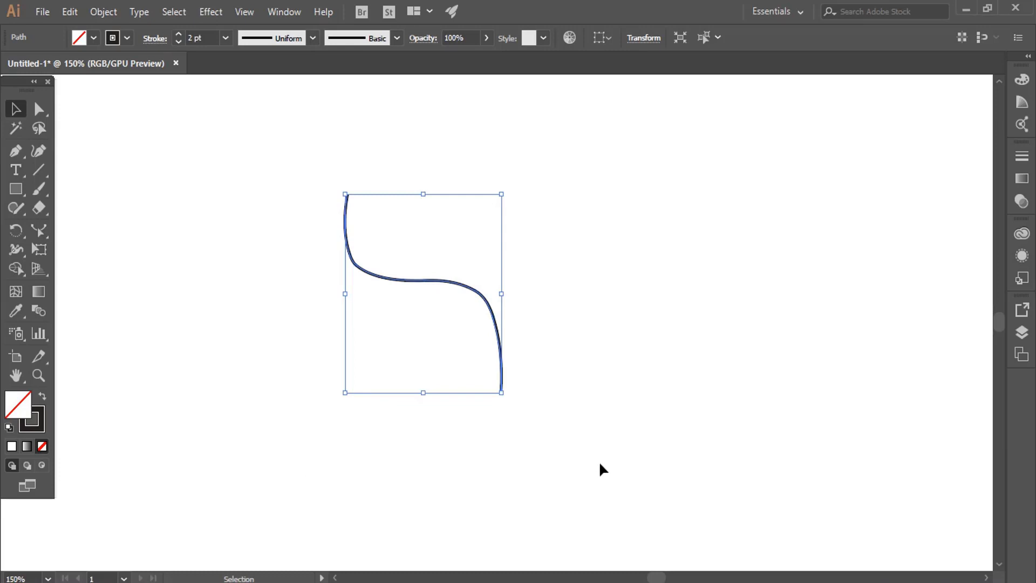
pyautogui.press('Delete')
# Step: Draw a large, nearly square rectangle in the middle of the artboard
pyautogui.moveTo(20, 194); pyautogui.dragTo(65, 197)
pyautogui.moveTo(295, 189); pyautogui.dragTo(574, 447)
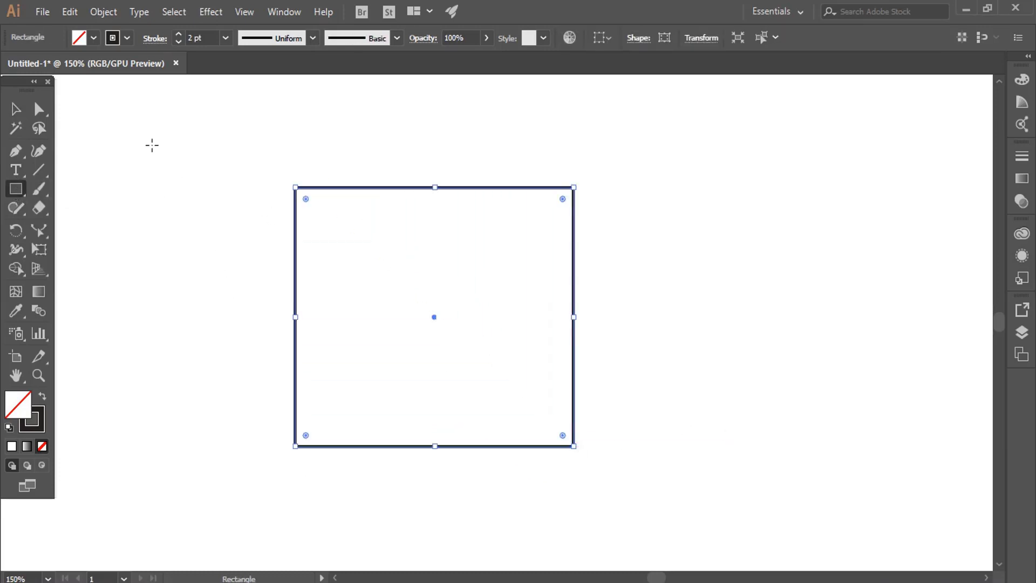
# Step: Use the Reshape tool to add points on the rectangle's right edge, pull them slightly to the right, and deselect the shape
pyautogui.moveTo(39, 235); pyautogui.dragTo(110, 268)
pyautogui.click(575, 262)
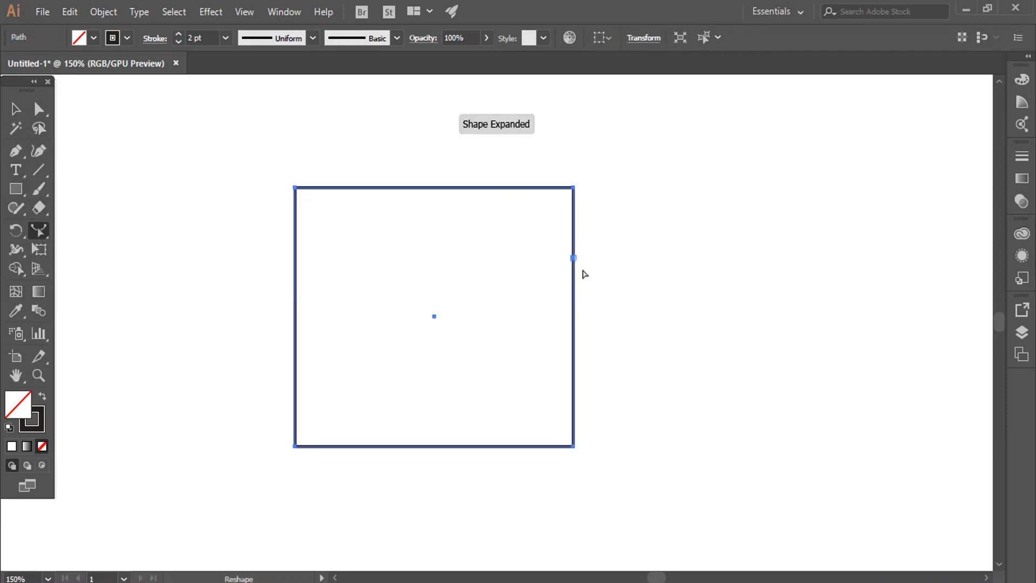
pyautogui.moveTo(576, 269); pyautogui.dragTo(597, 259)
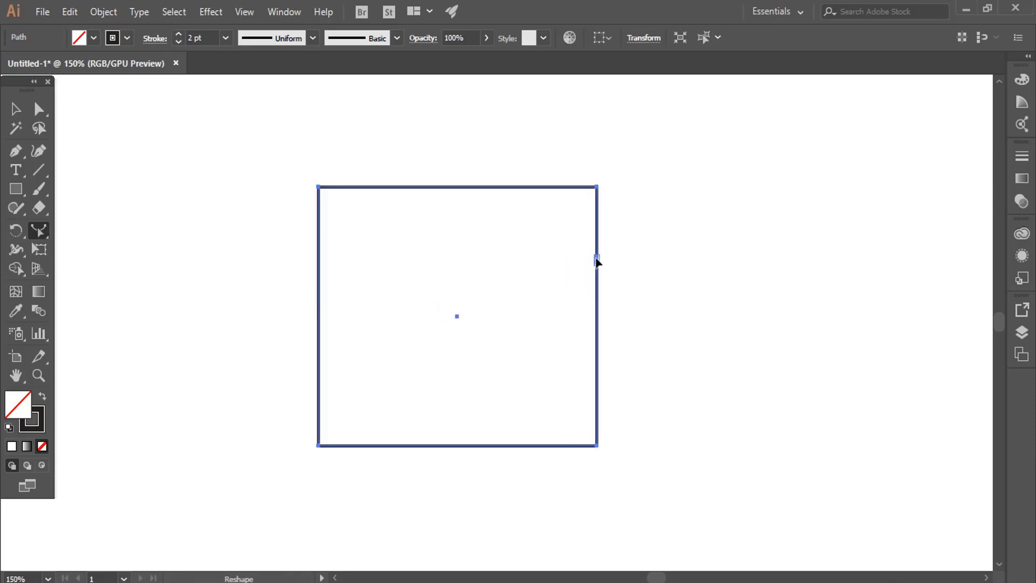
pyautogui.moveTo(591, 157); pyautogui.dragTo(599, 225)
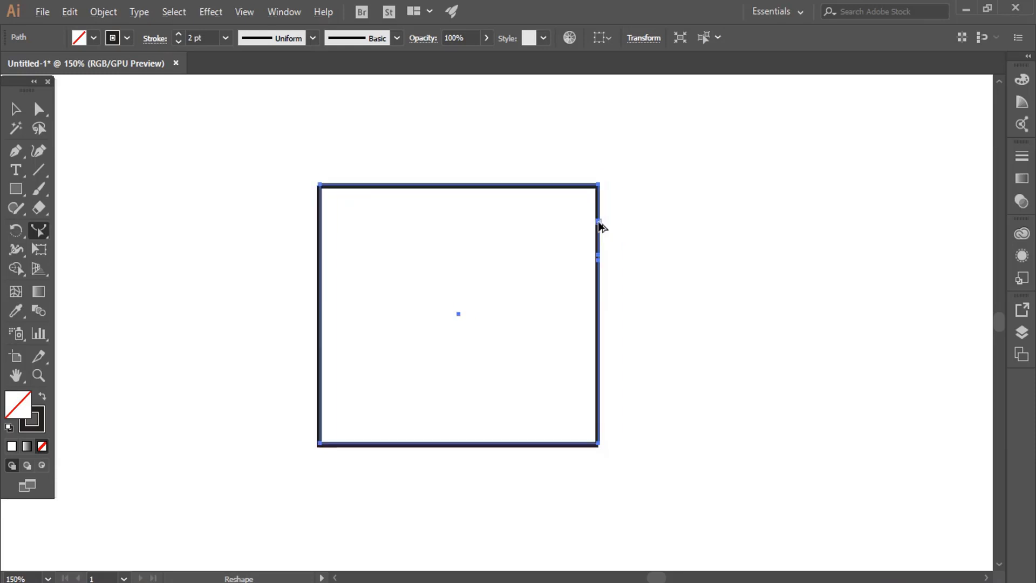
pyautogui.click(629, 236)
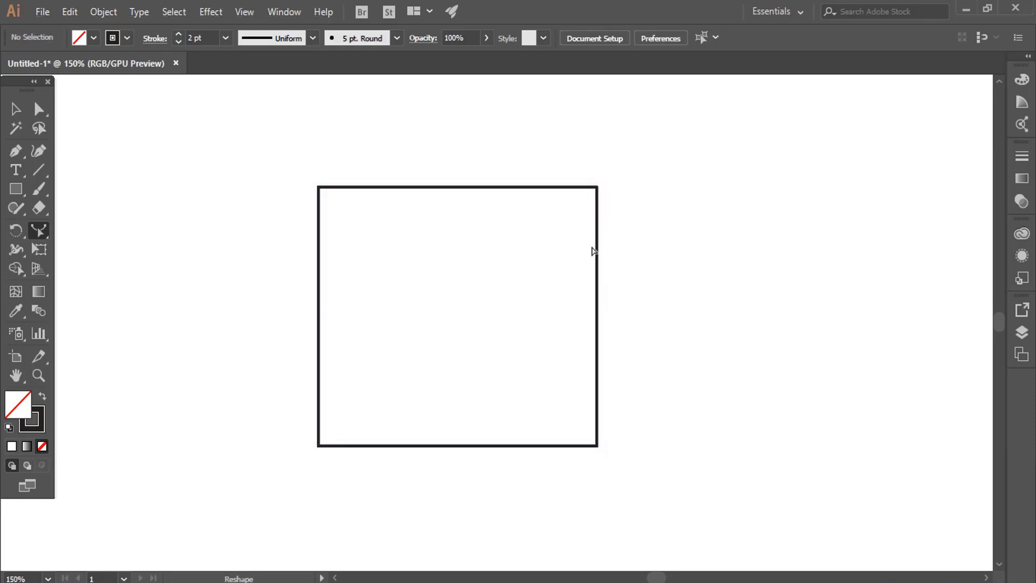
# Step: Select only the anchor points along the rectangle's right edge with the Direct Selection tool
pyautogui.click(39, 231)
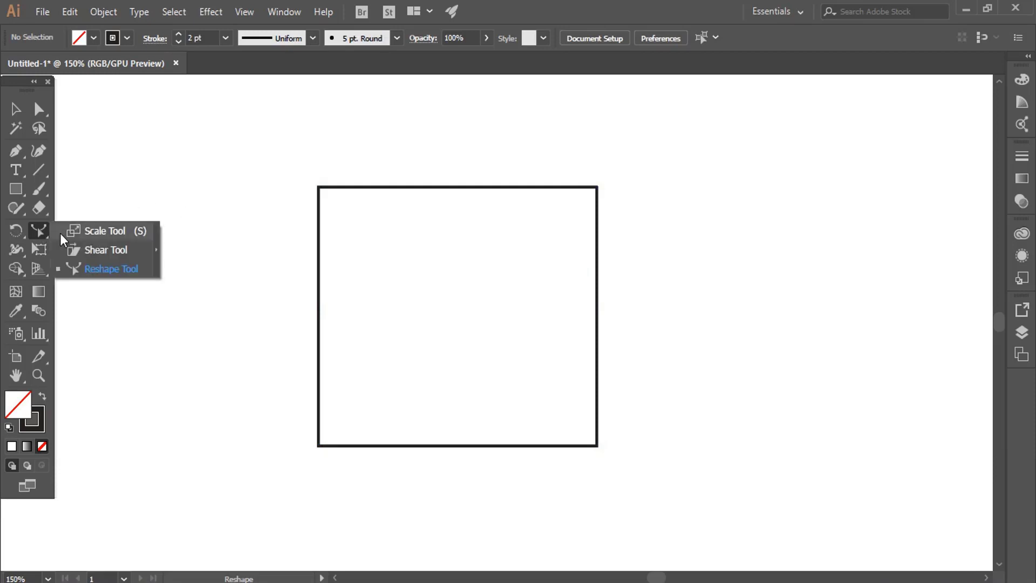
pyautogui.click(89, 268)
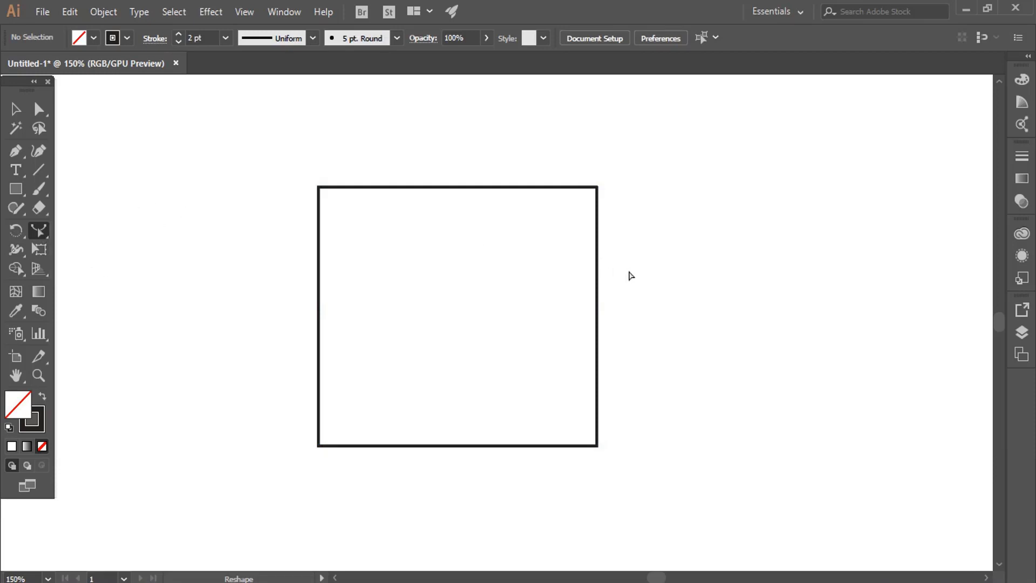
pyautogui.click(15, 109)
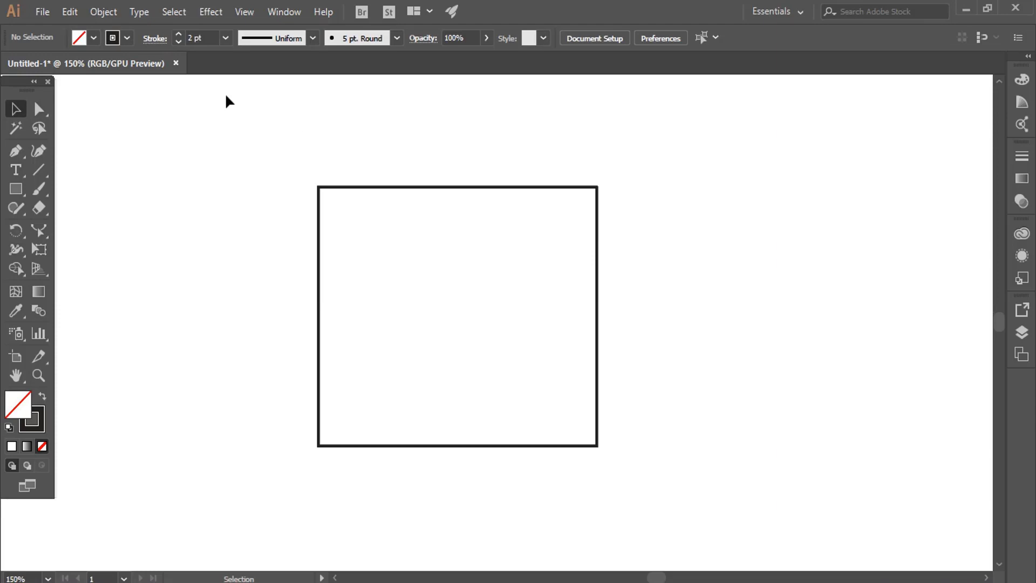
pyautogui.click(38, 109)
pyautogui.moveTo(542, 151); pyautogui.dragTo(708, 477)
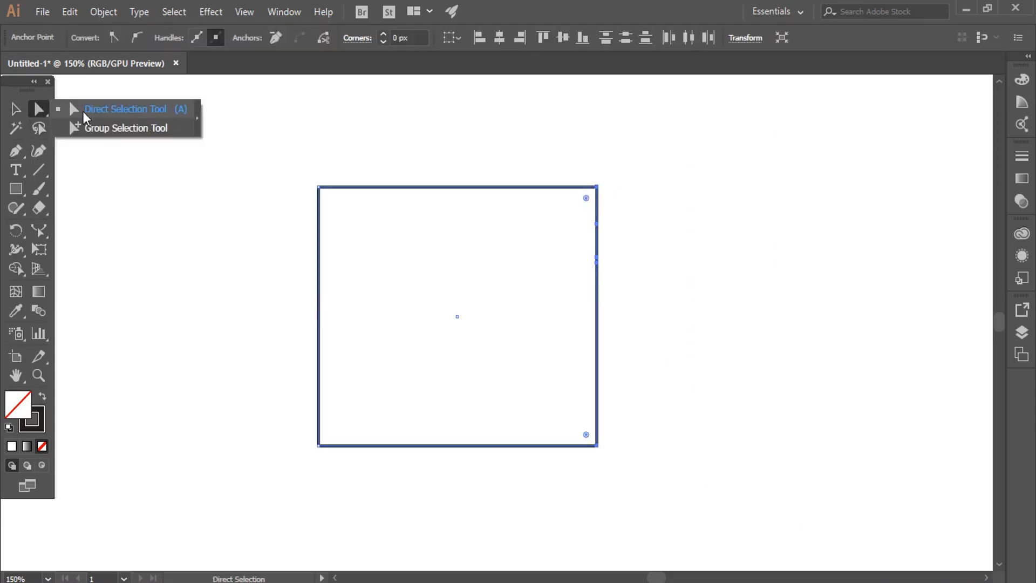
# Step: Use the Reshape tool to pull the rectangle's right edge inward to the left so it bends into a concave curve
pyautogui.click(36, 110)
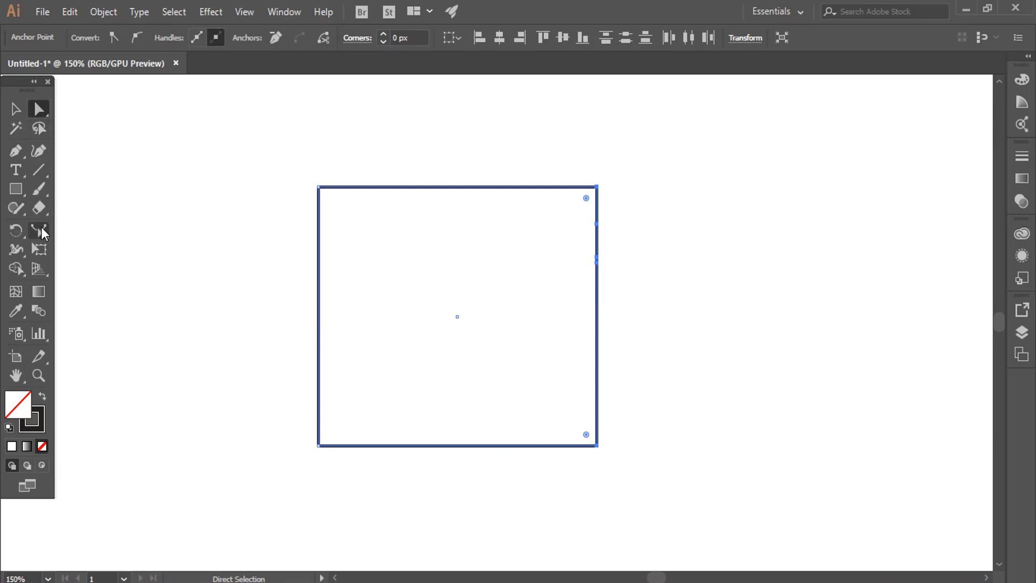
pyautogui.moveTo(39, 231); pyautogui.dragTo(112, 265)
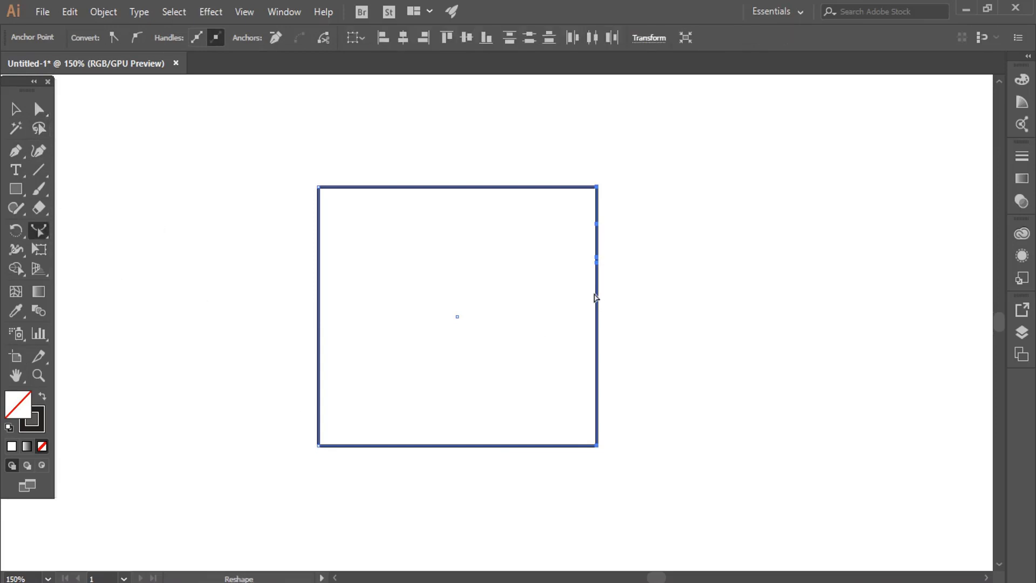
pyautogui.moveTo(584, 238); pyautogui.dragTo(500, 262)
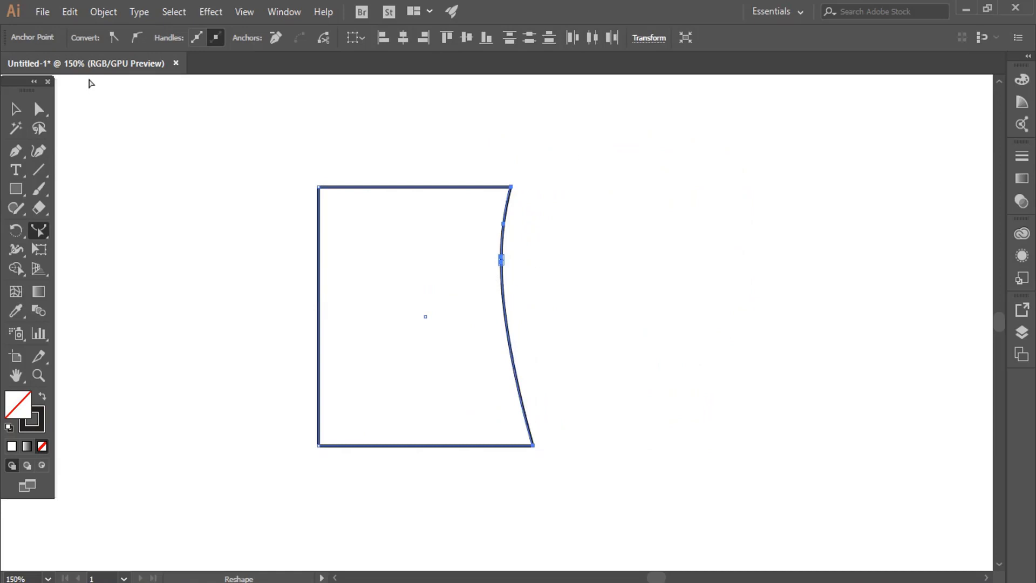
# Step: Select only the anchor points along the shape's left edge with the Direct Selection tool
pyautogui.click(39, 109)
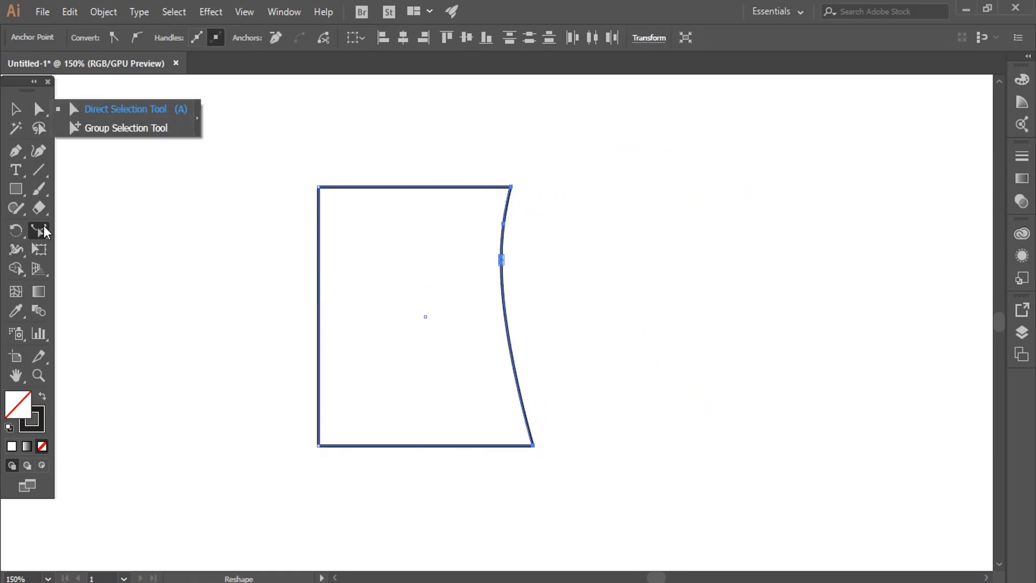
pyautogui.click(40, 230)
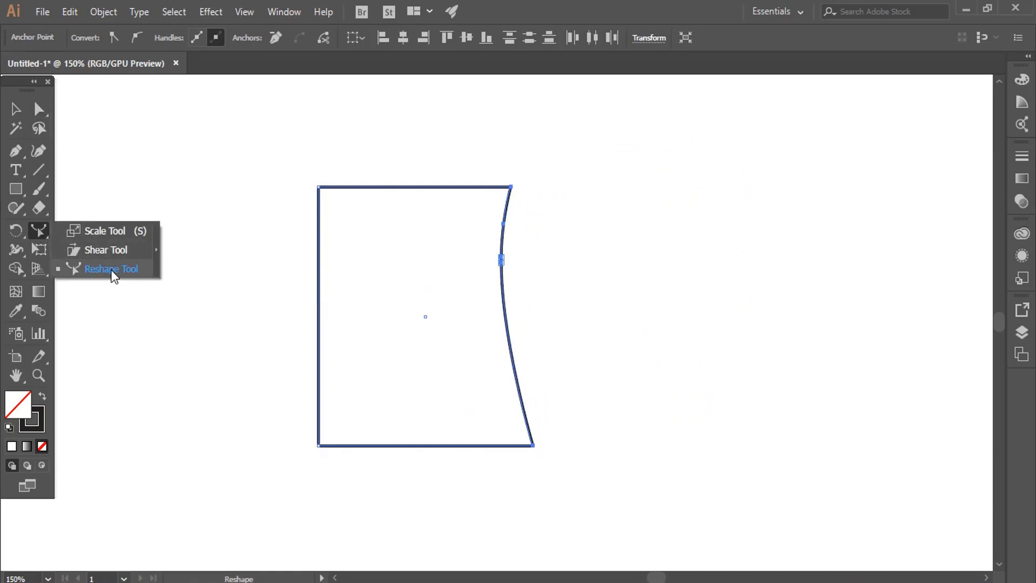
pyautogui.click(38, 108)
pyautogui.click(109, 111)
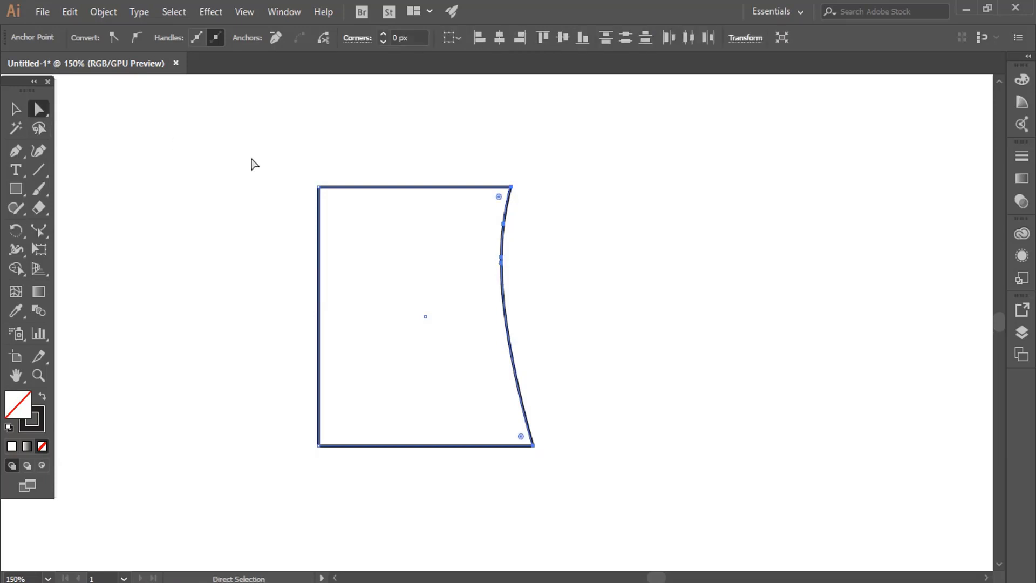
pyautogui.moveTo(251, 158); pyautogui.dragTo(397, 478)
# Step: Use the Reshape tool to add a point on the left edge and pull it inward to the right into a concave curve
pyautogui.click(39, 233)
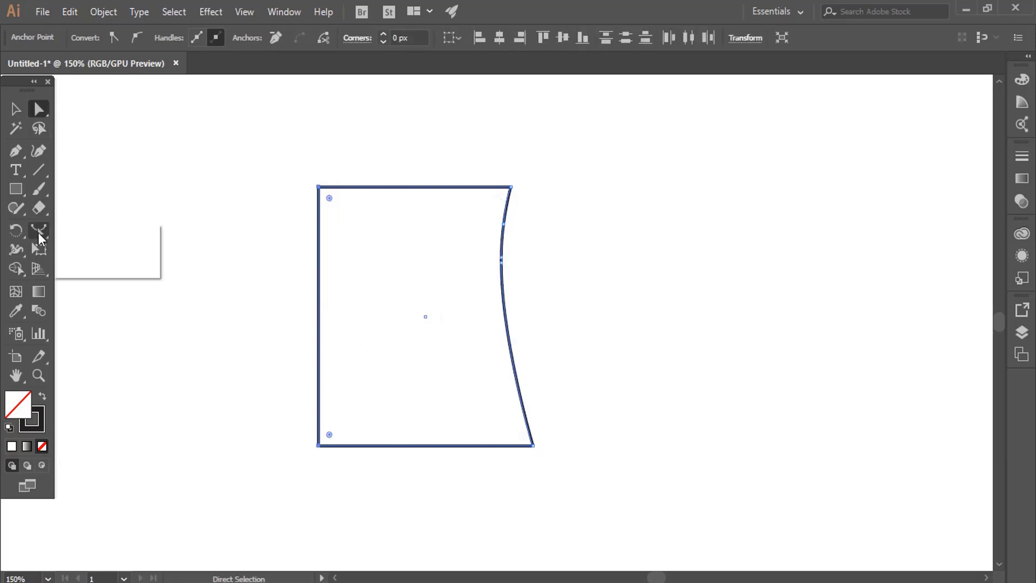
pyautogui.click(112, 273)
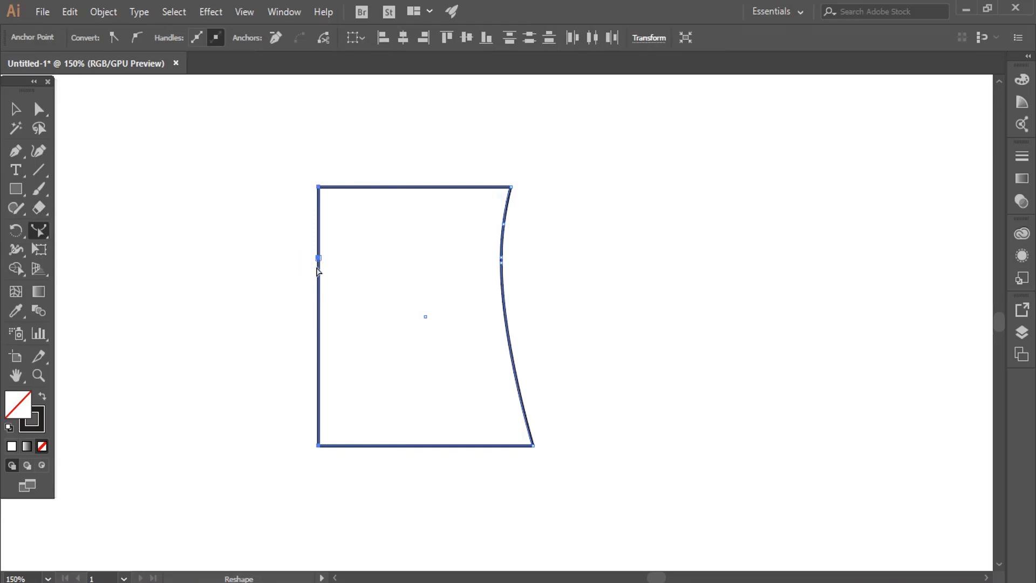
pyautogui.moveTo(319, 270); pyautogui.dragTo(356, 272)
# Step: Select the whole reshaped rectangle and delete it
pyautogui.click(16, 108)
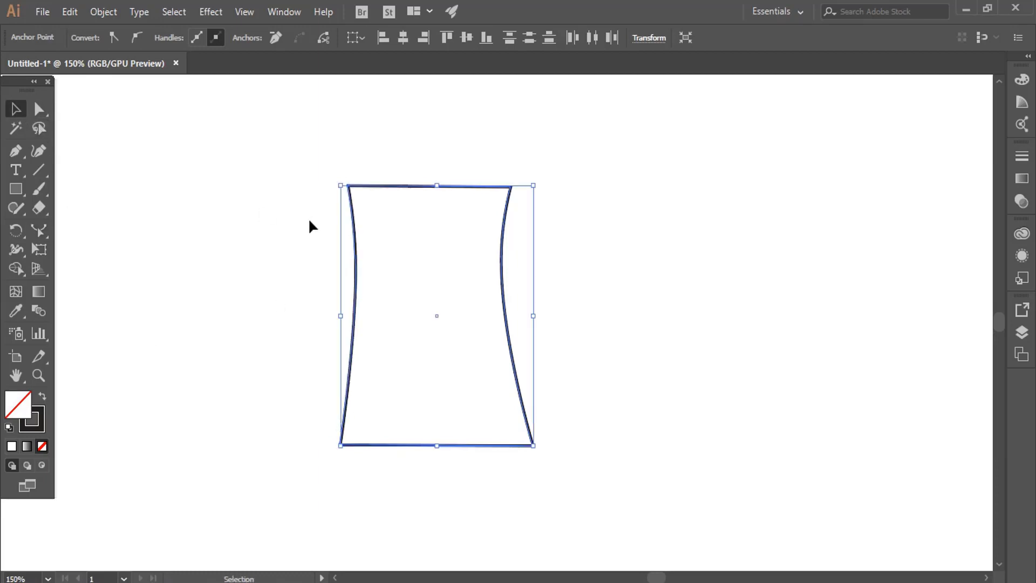
pyautogui.press('Delete')
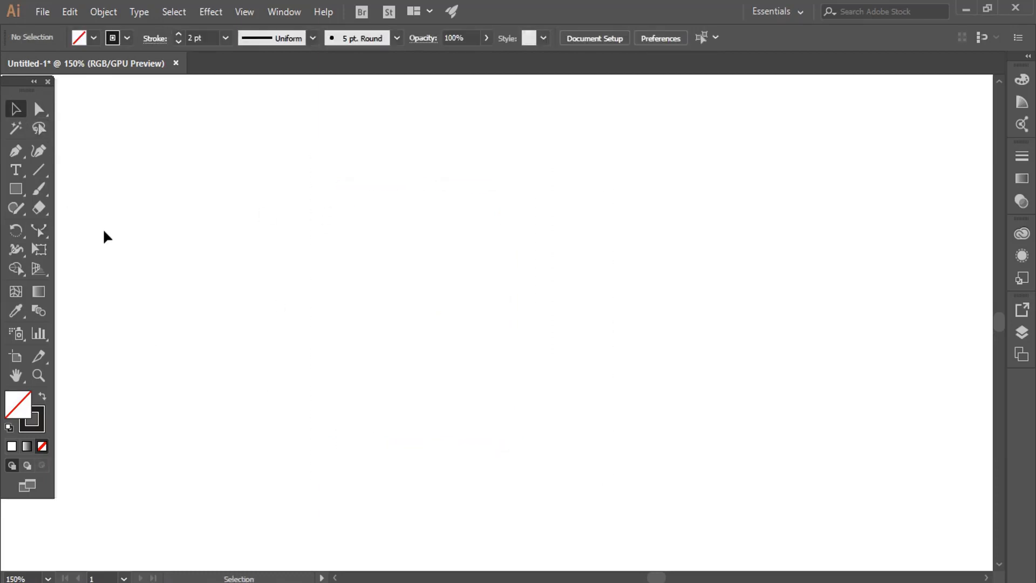
# Step: Draw a straight vertical line with the Pen tool at about X 297 px, left of the artboard view's middle
pyautogui.moveTo(15, 151); pyautogui.dragTo(85, 151)
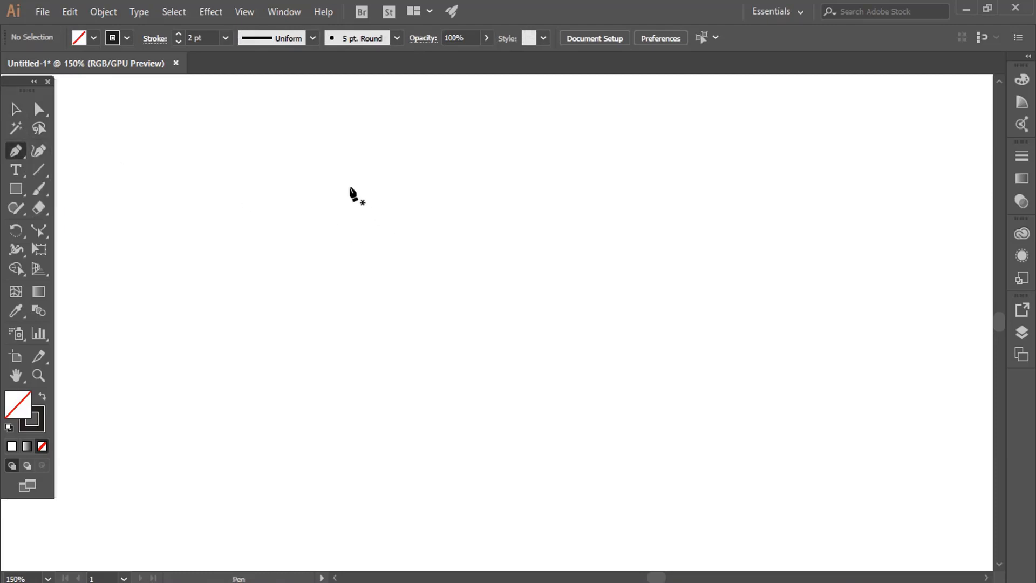
pyautogui.click(335, 419)
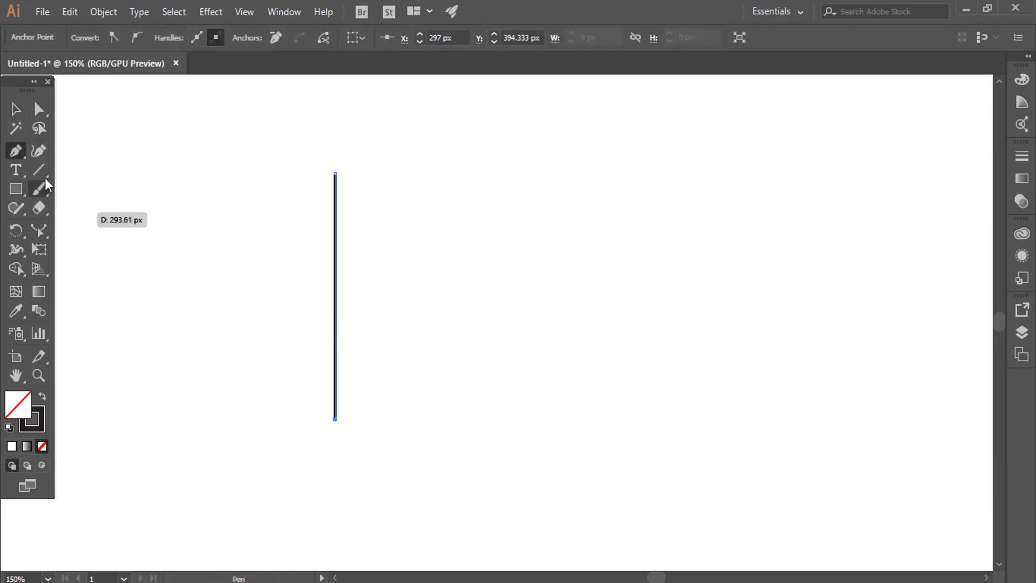
pyautogui.click(7, 110)
# Step: Use the Reshape tool to bend the vertical line leftward, add an upper point and pull the upper part rightward into an S-shaped curve
pyautogui.moveTo(41, 229); pyautogui.dragTo(123, 274)
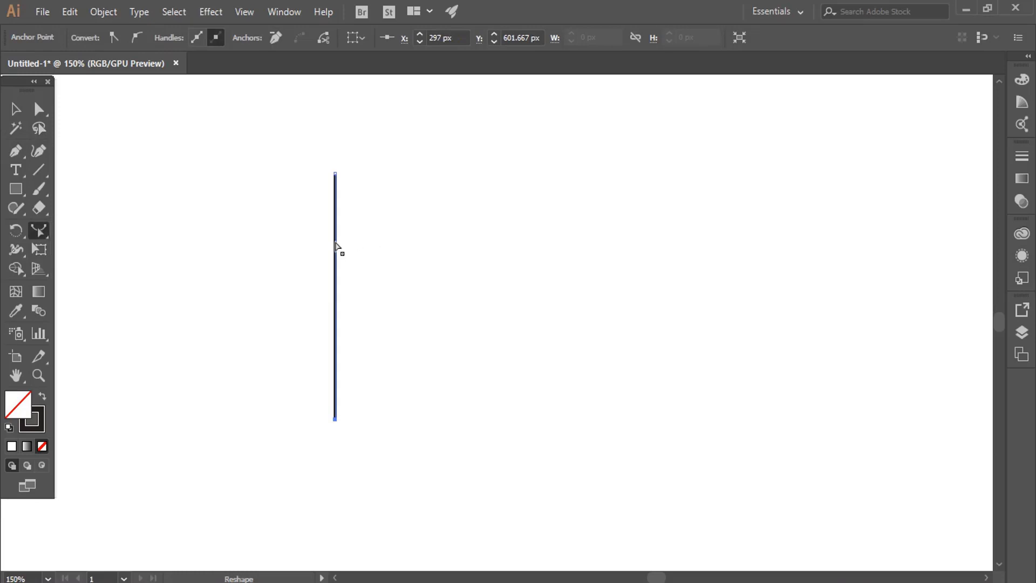
pyautogui.moveTo(335, 247); pyautogui.dragTo(284, 301)
pyautogui.click(308, 231)
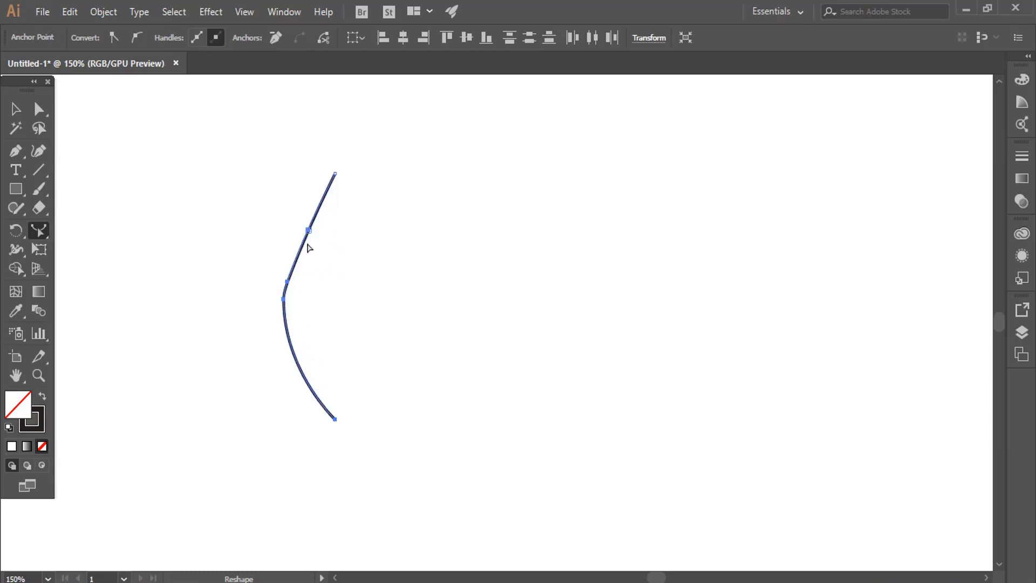
pyautogui.moveTo(298, 252); pyautogui.dragTo(356, 270)
pyautogui.click(15, 108)
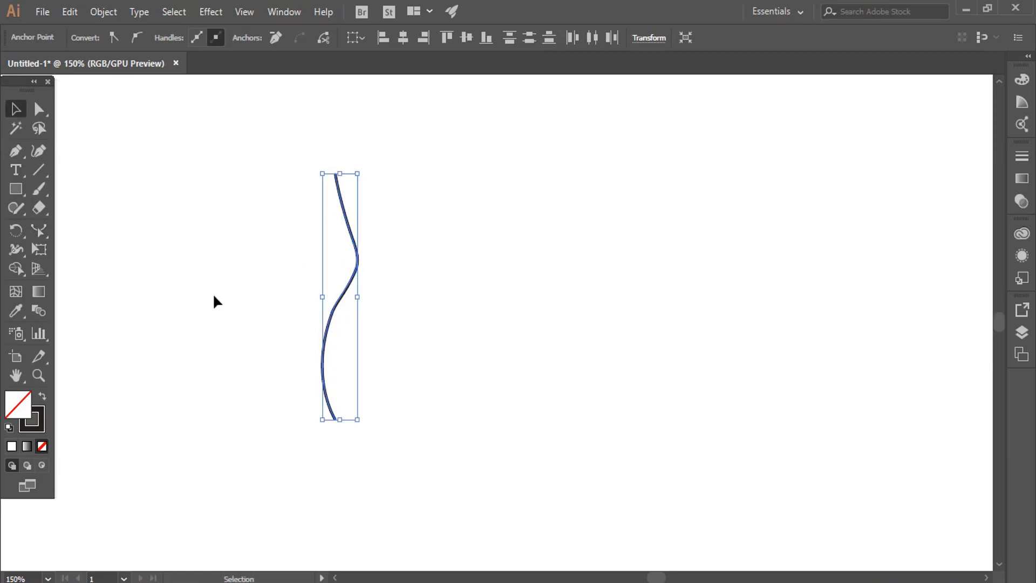
pyautogui.click(34, 234)
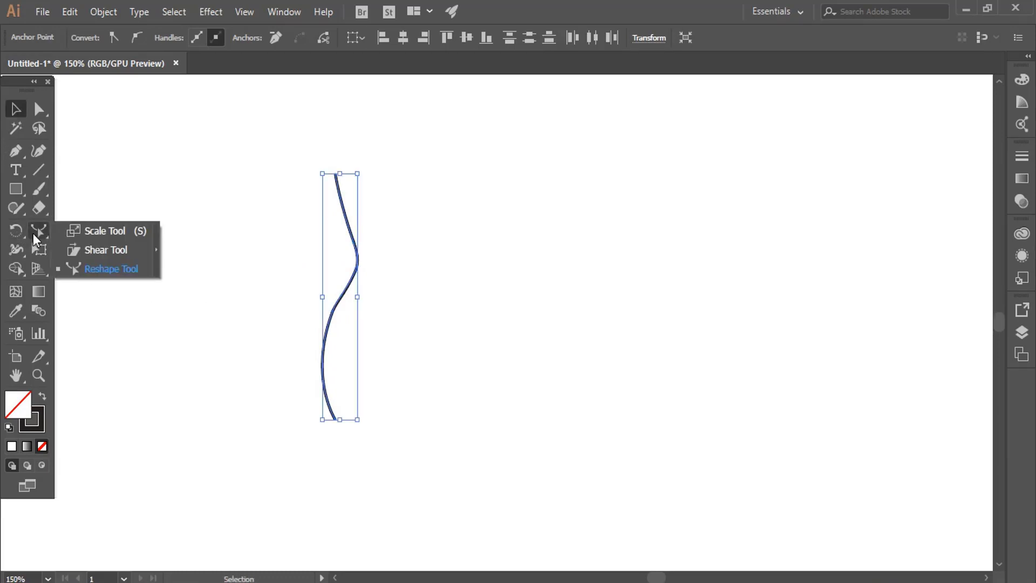